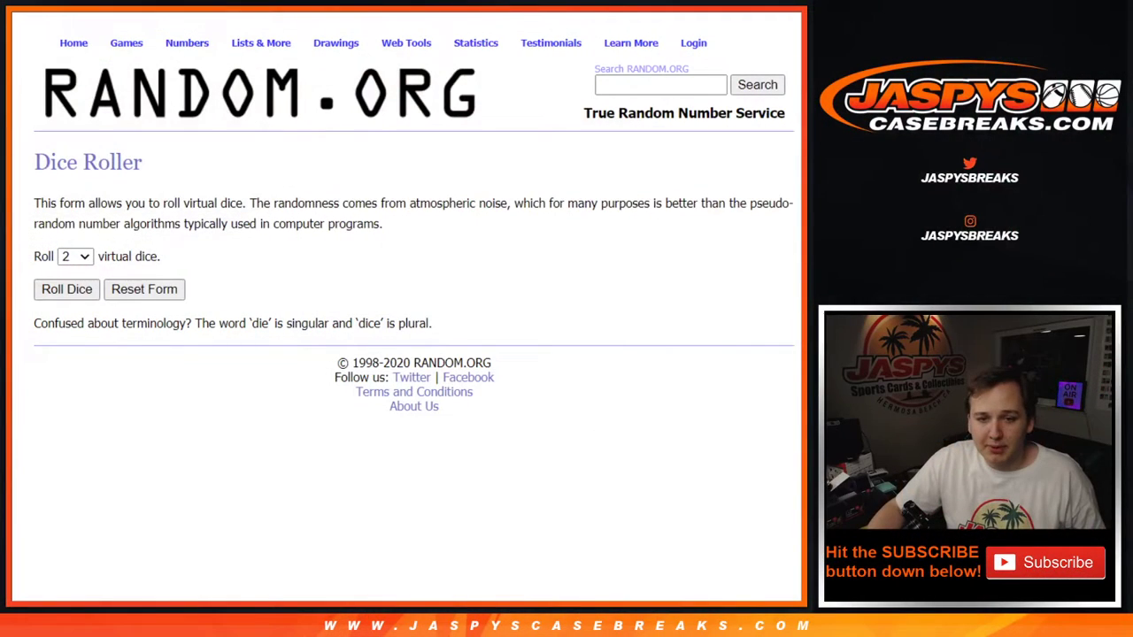
Roll two dice (showing 6 and 4), then shuffle the 70-name list in List Randomizer
left_click(66, 289)
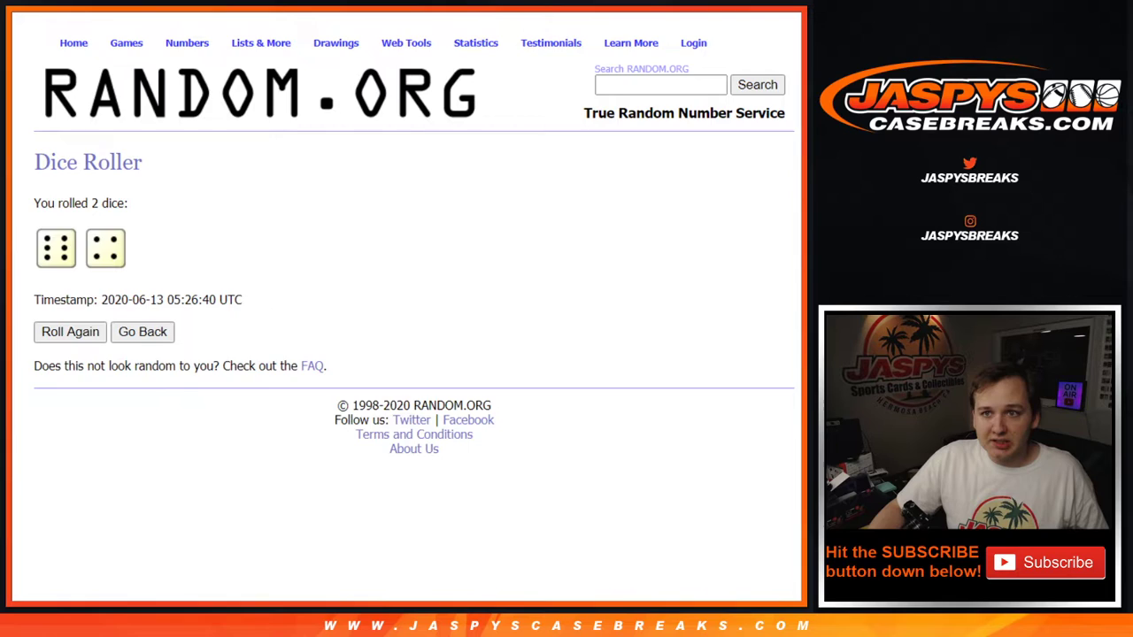
key("ctrl+Tab")
scroll(212, 366, "up", 5)
scroll(212, 366, "up", 5)
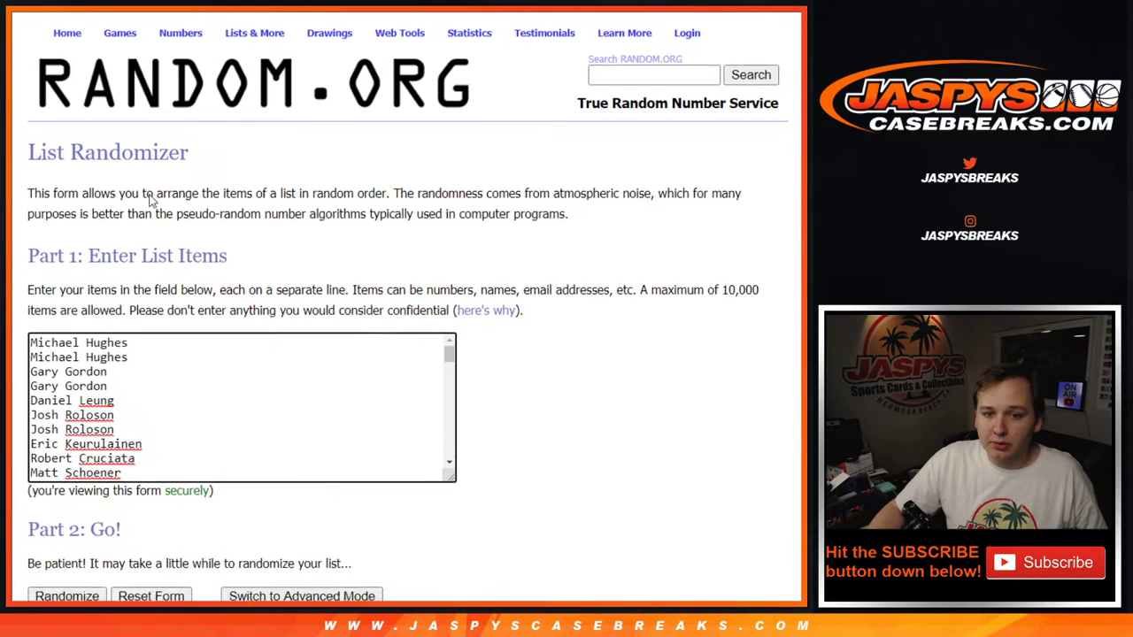
scroll(148, 200, "down", 3)
key("ctrl+Tab")
key("ctrl+shift+Tab")
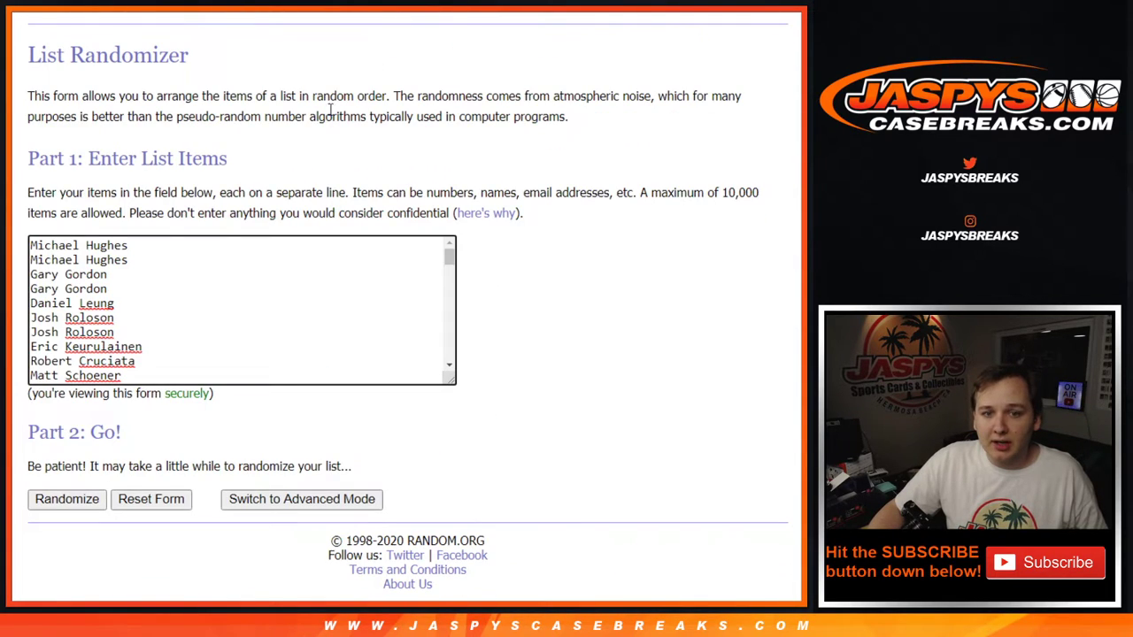
left_click(60, 501)
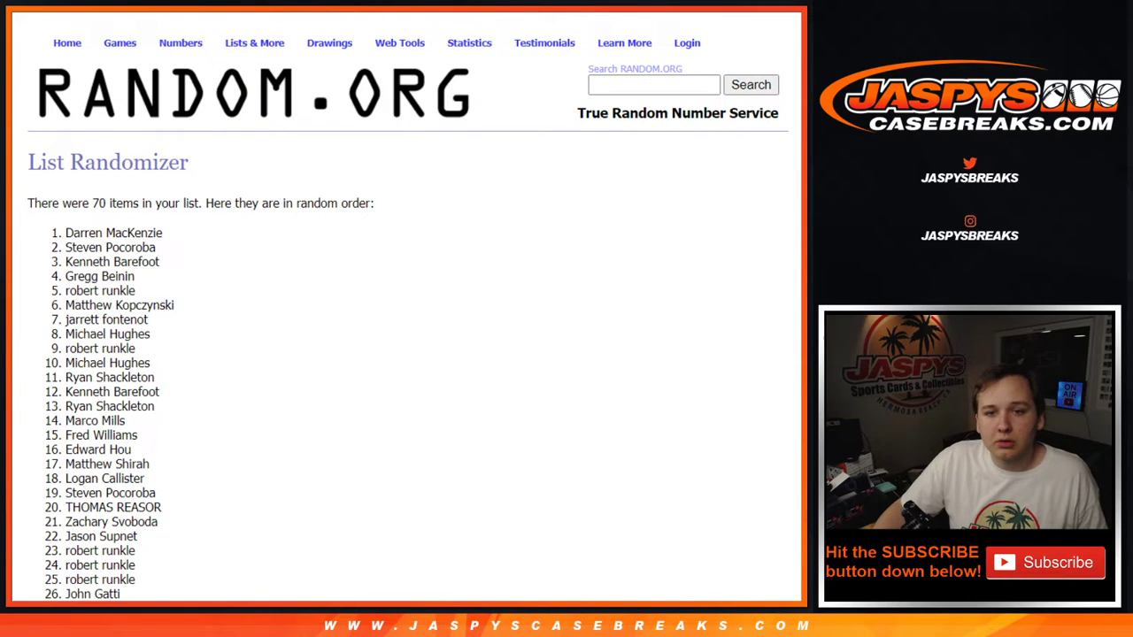
scroll(248, 337, "down", 8)
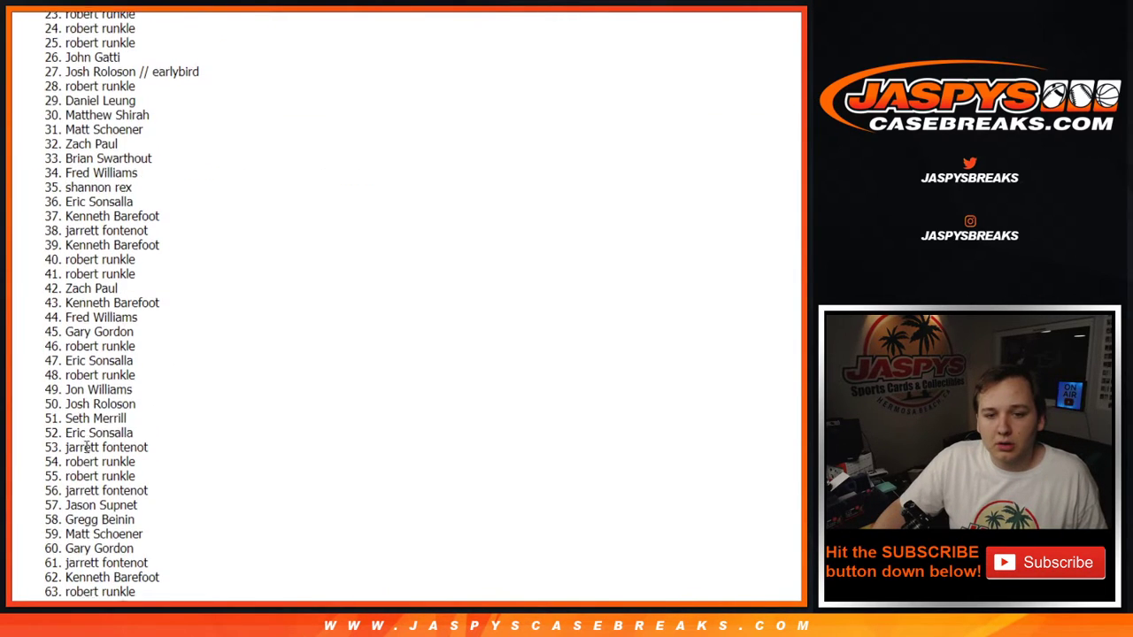
scroll(248, 337, "down", 6)
Reshuffle the 70-name list nine more times, getting a fresh order each time
left_click(52, 499)
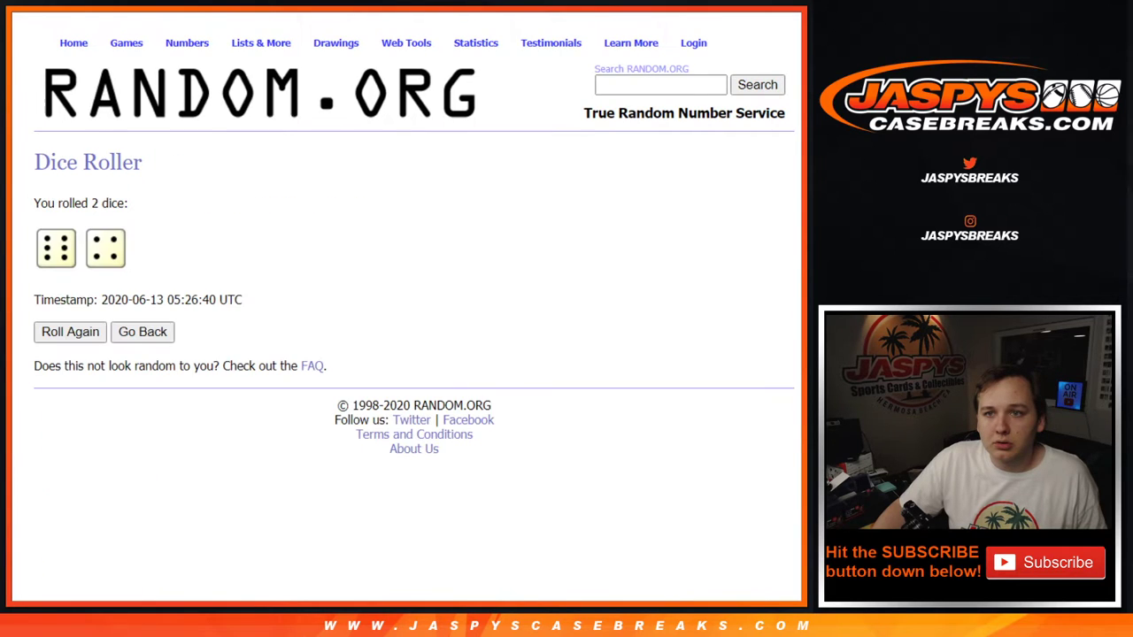
scroll(248, 336, "down", 10)
left_click(50, 501)
scroll(247, 336, "down", 10)
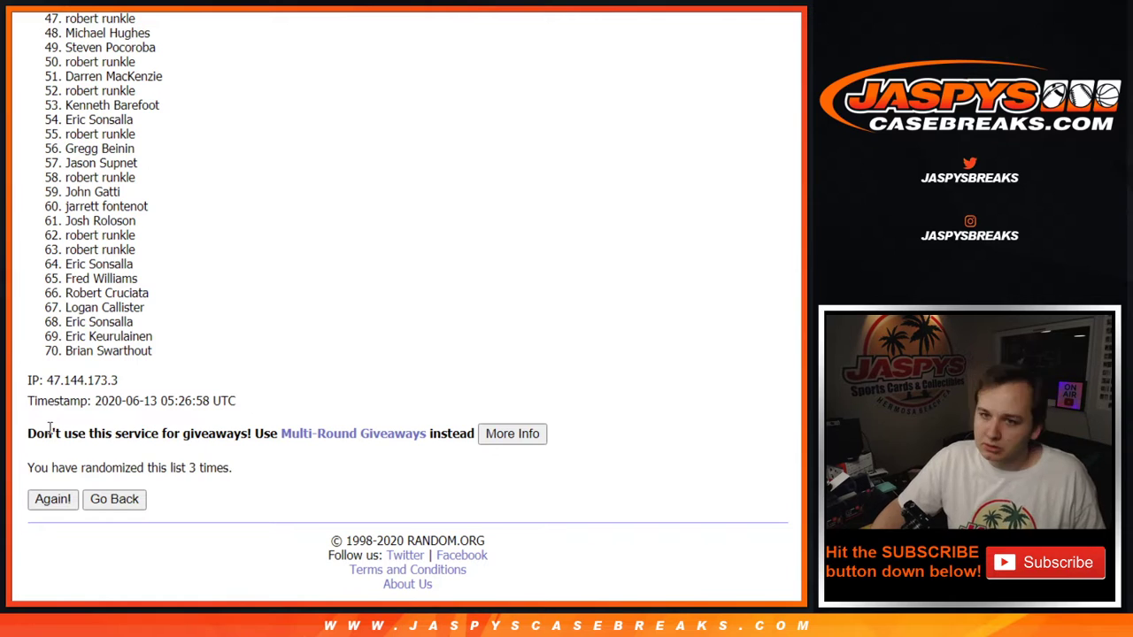
key("Return")
scroll(51, 428, "down", 10)
scroll(51, 428, "down", 5)
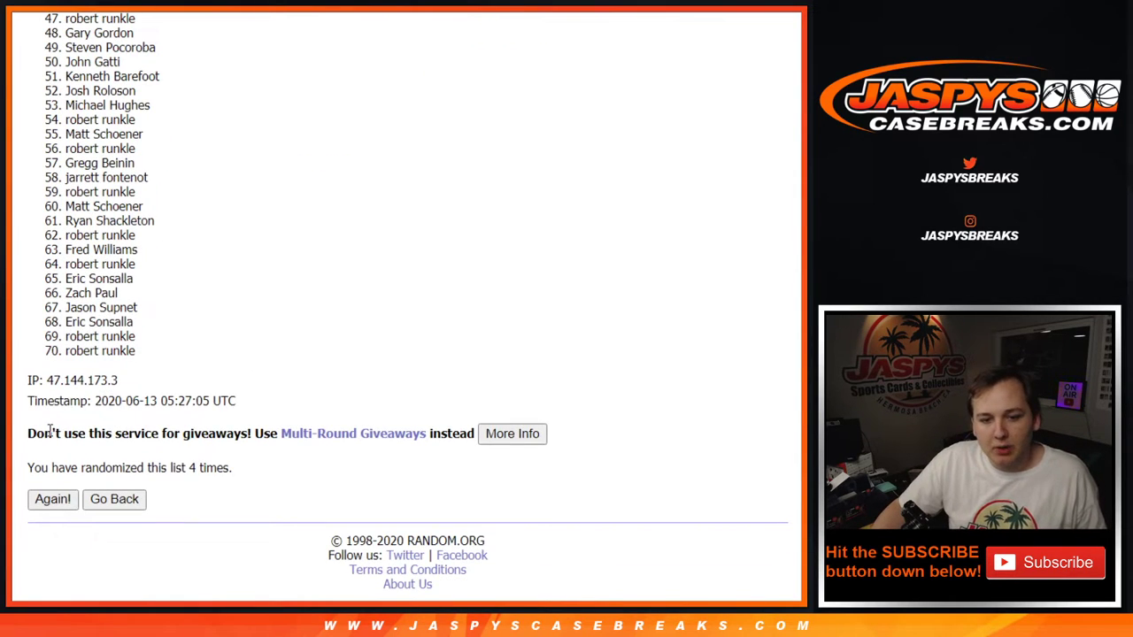
left_click(52, 500)
scroll(64, 504, "down", 10)
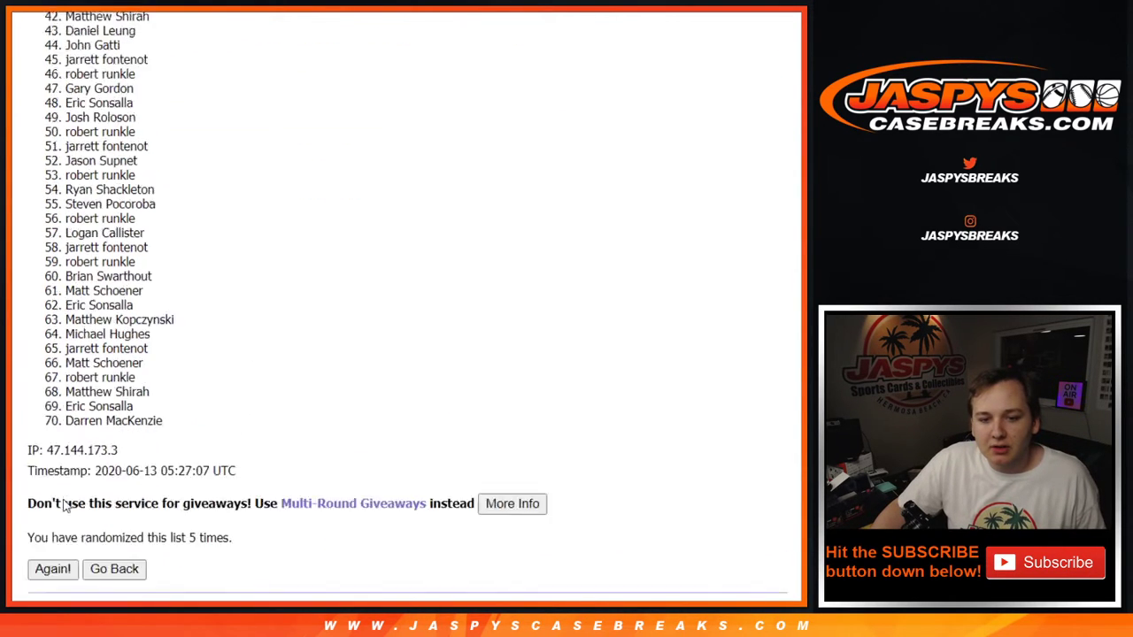
scroll(63, 505, "down", 5)
left_click(53, 499)
scroll(64, 505, "down", 10)
scroll(63, 505, "down", 5)
left_click(53, 499)
scroll(64, 505, "down", 10)
scroll(64, 504, "down", 5)
left_click(52, 500)
scroll(64, 504, "down", 10)
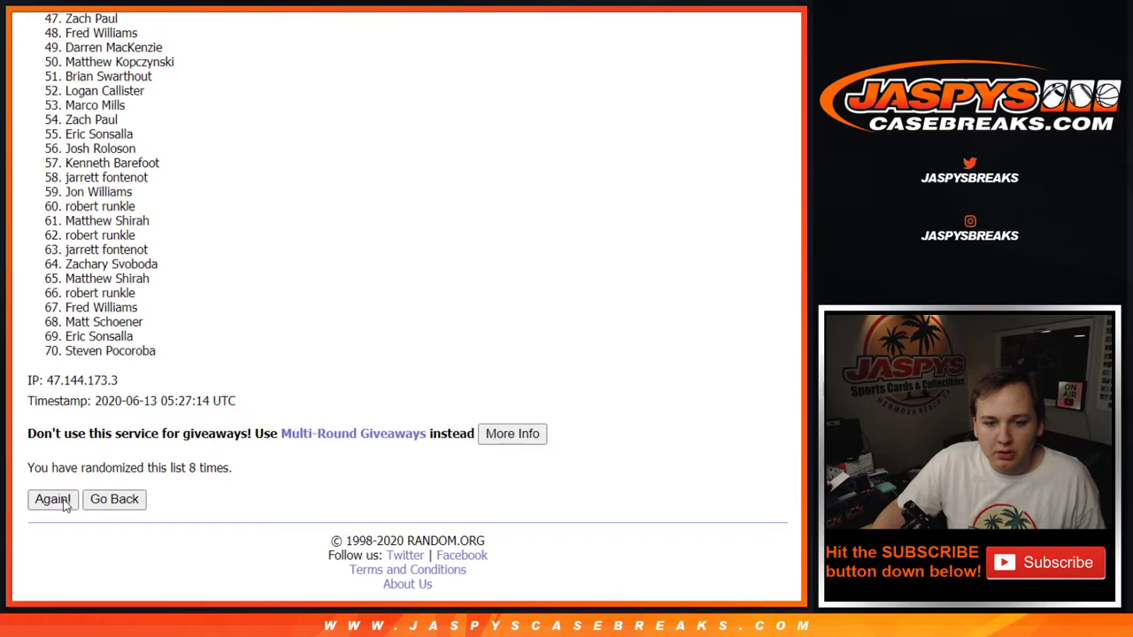
left_click(52, 500)
scroll(64, 504, "down", 10)
scroll(63, 505, "down", 5)
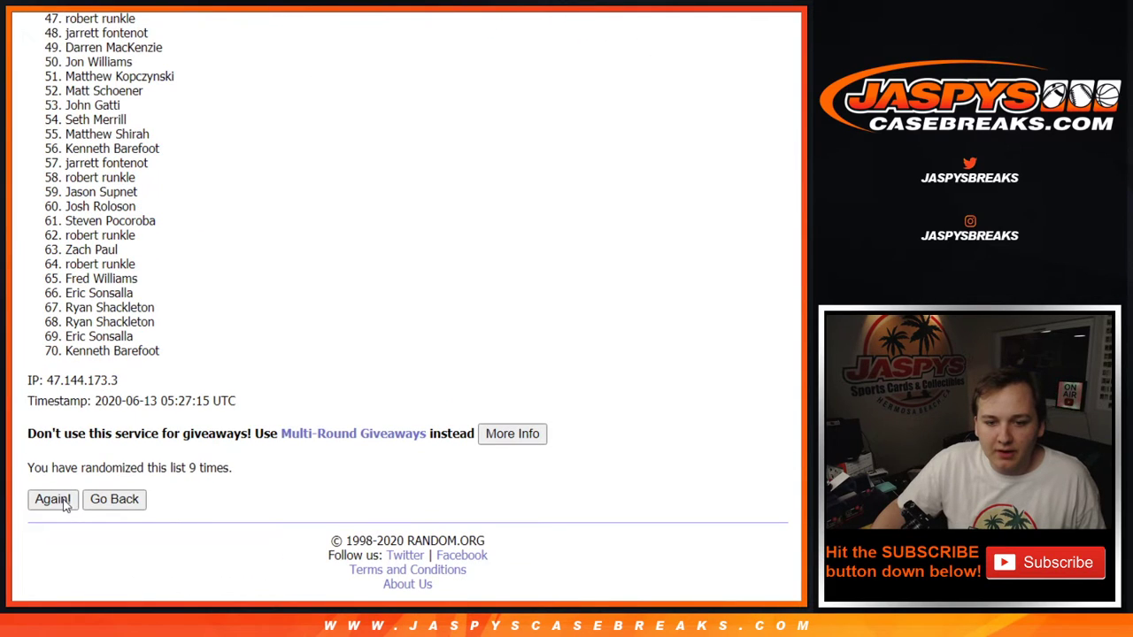
left_click(52, 499)
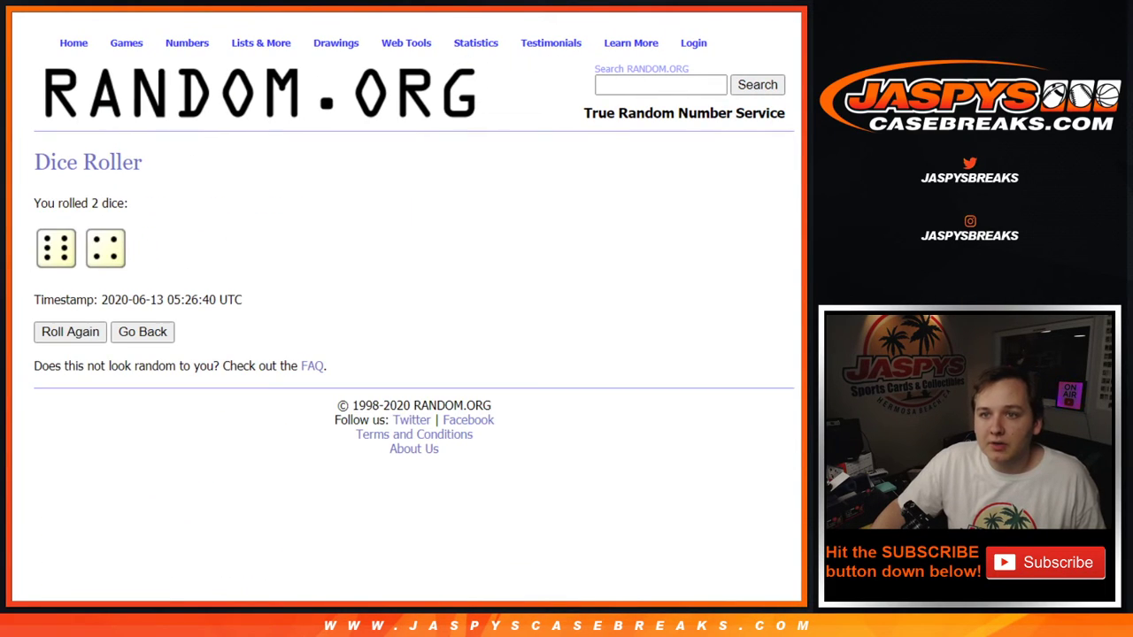